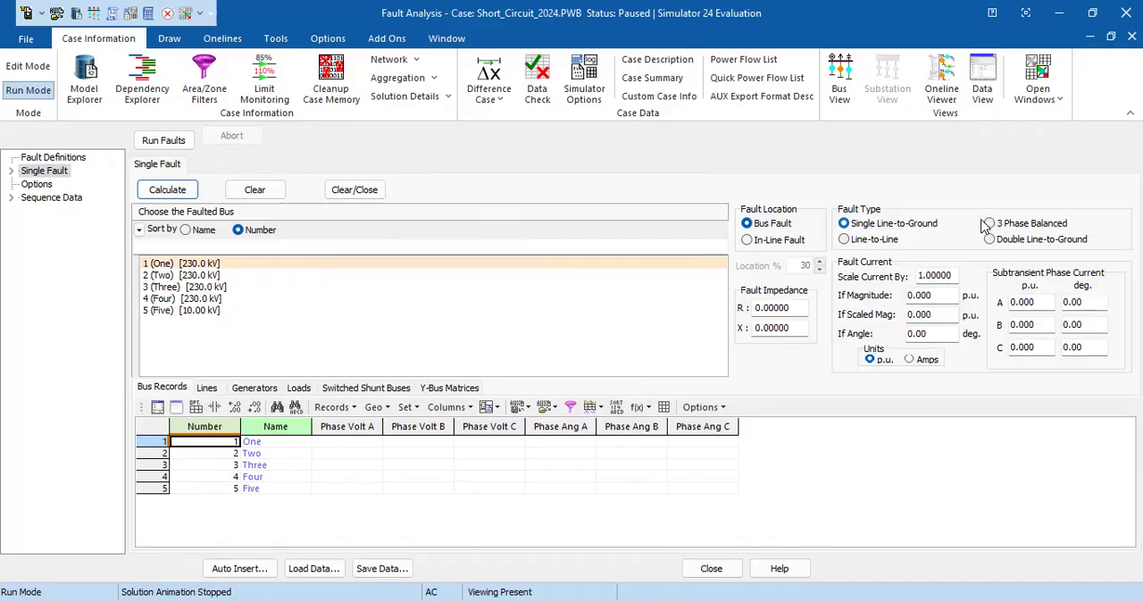
Step: Set the bus fault type to 3 Phase Balanced and the fault current units to Amps
{"action": "left_click", "coordinate": [989, 224]}
{"action": "left_click", "coordinate": [844, 224]}
{"action": "left_click", "coordinate": [844, 239]}
{"action": "left_click", "coordinate": [989, 239]}
{"action": "left_click", "coordinate": [989, 224]}
{"action": "left_click", "coordinate": [789, 310]}
{"action": "left_click", "coordinate": [790, 327]}
{"action": "left_click", "coordinate": [909, 359]}
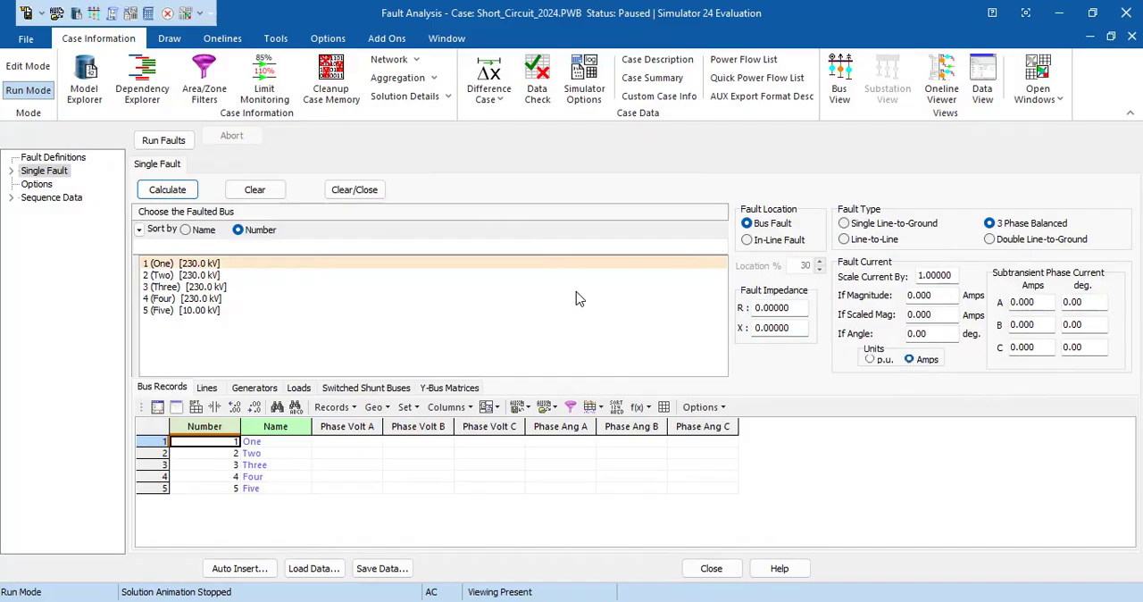
Step: Choose bus 2 (Two) as the faulted bus and calculate the fault
{"action": "left_click", "coordinate": [187, 276]}
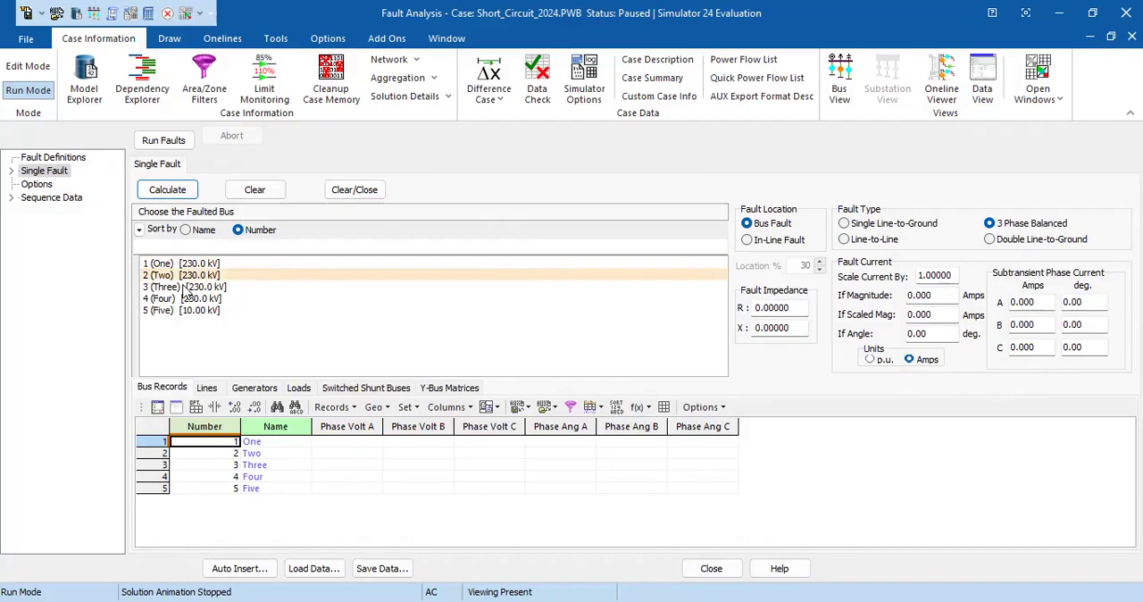
{"action": "left_click", "coordinate": [188, 287]}
{"action": "left_click", "coordinate": [190, 299]}
{"action": "left_click", "coordinate": [187, 313]}
{"action": "left_click", "coordinate": [186, 300]}
{"action": "left_click", "coordinate": [176, 279]}
{"action": "left_click", "coordinate": [167, 190]}
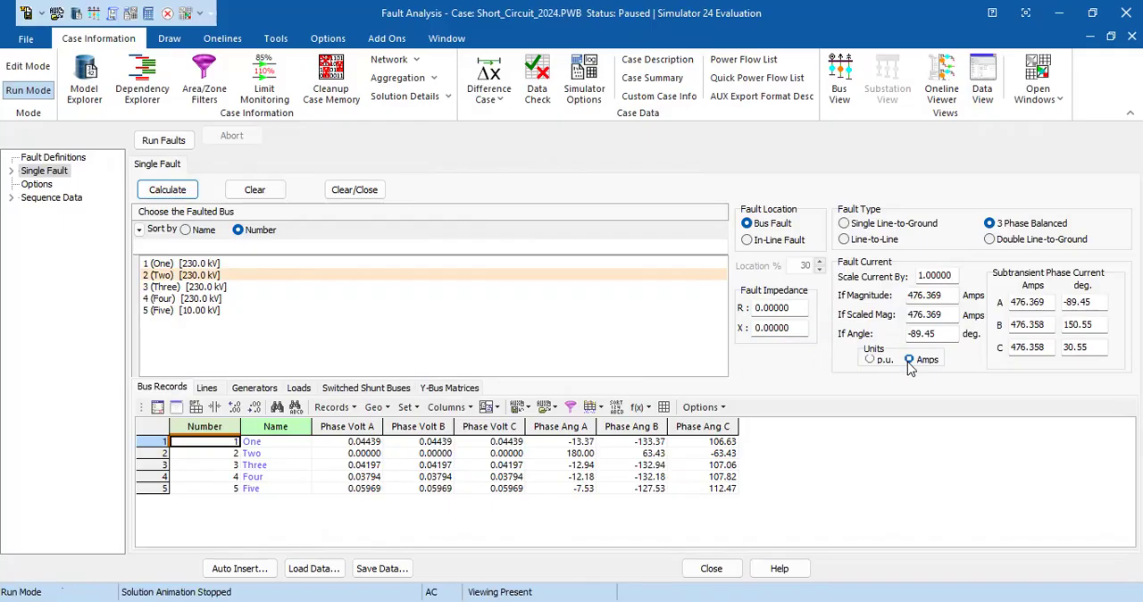
Step: Examine the fault current magnitude, scaled magnitude and angle, plus the phase A voltages of all five buses
{"action": "left_click", "coordinate": [942, 294]}
{"action": "left_click", "coordinate": [947, 313]}
{"action": "left_click", "coordinate": [951, 296]}
{"action": "left_click", "coordinate": [944, 333]}
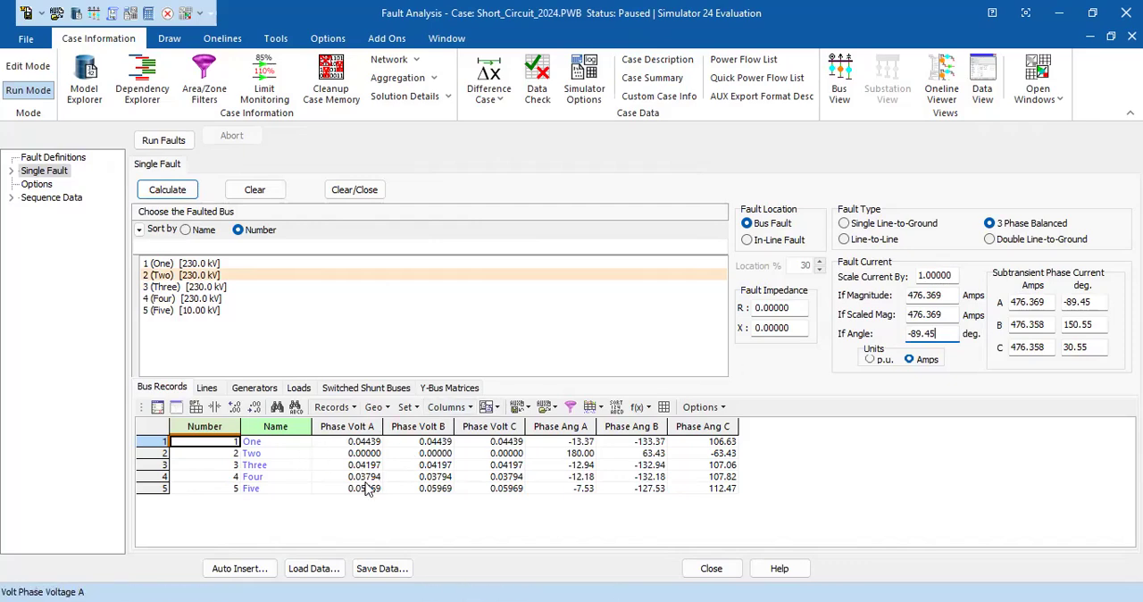
{"action": "left_click", "coordinate": [347, 452]}
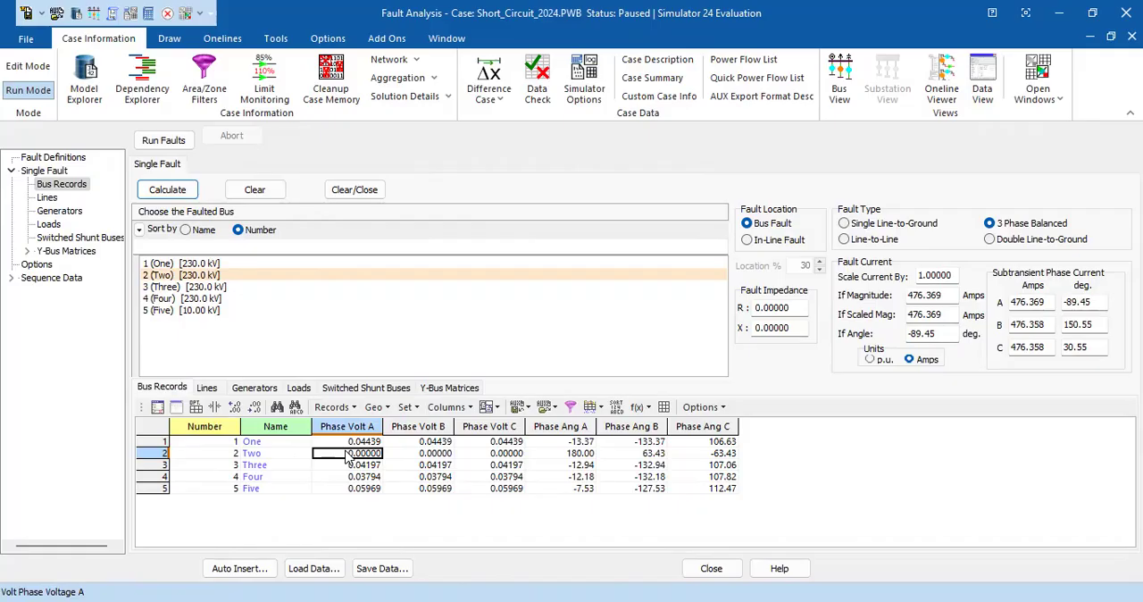
{"action": "left_click", "coordinate": [350, 465]}
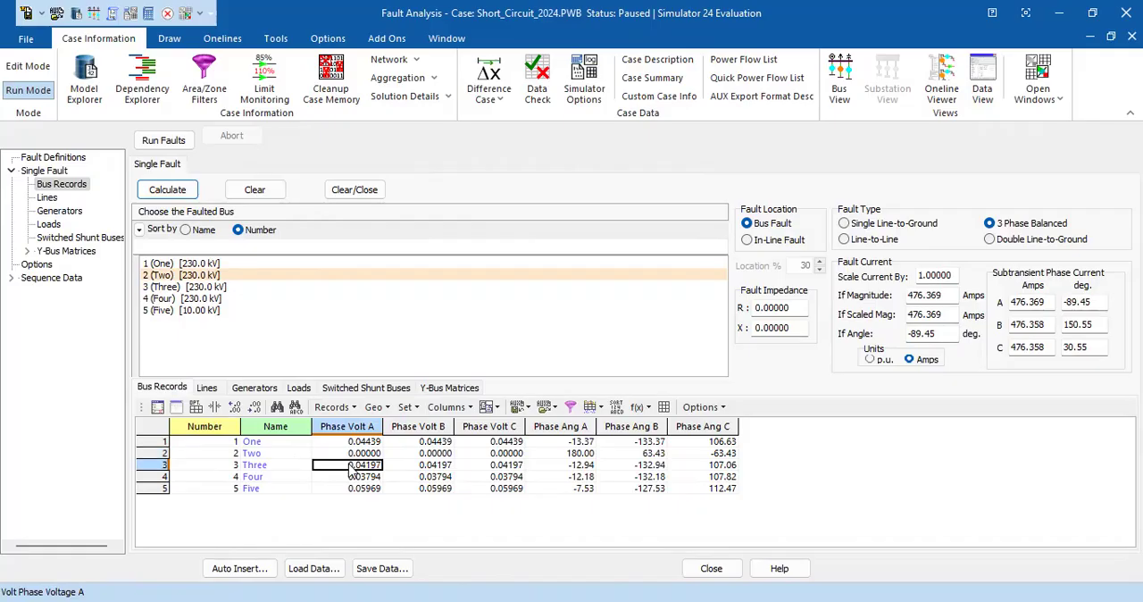
{"action": "left_click", "coordinate": [352, 477]}
{"action": "left_click", "coordinate": [353, 488]}
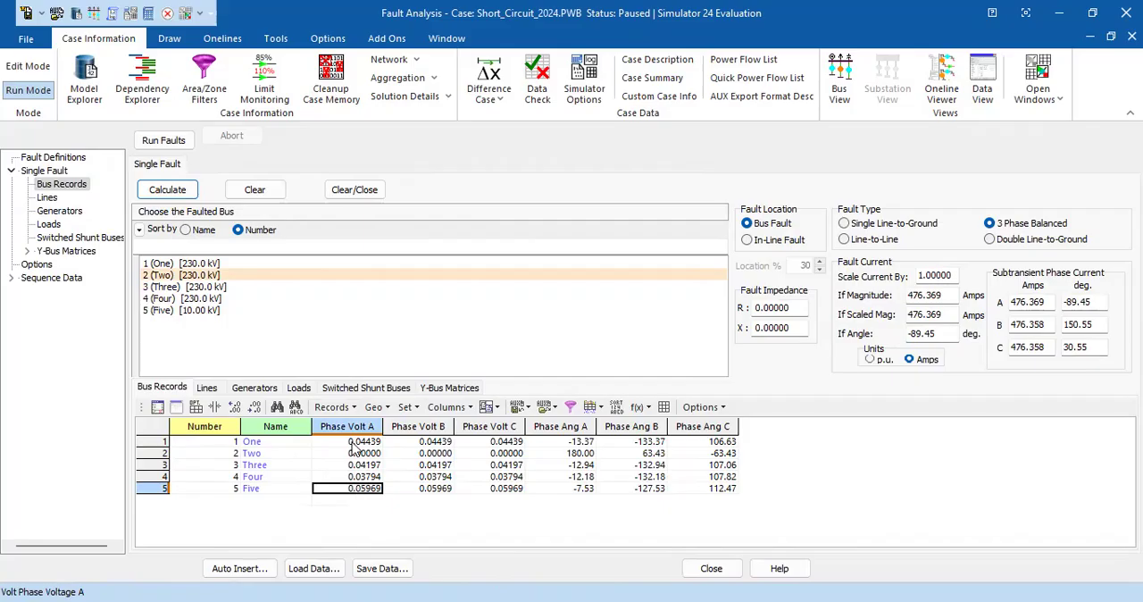
{"action": "left_click", "coordinate": [356, 441]}
{"action": "left_click", "coordinate": [354, 454]}
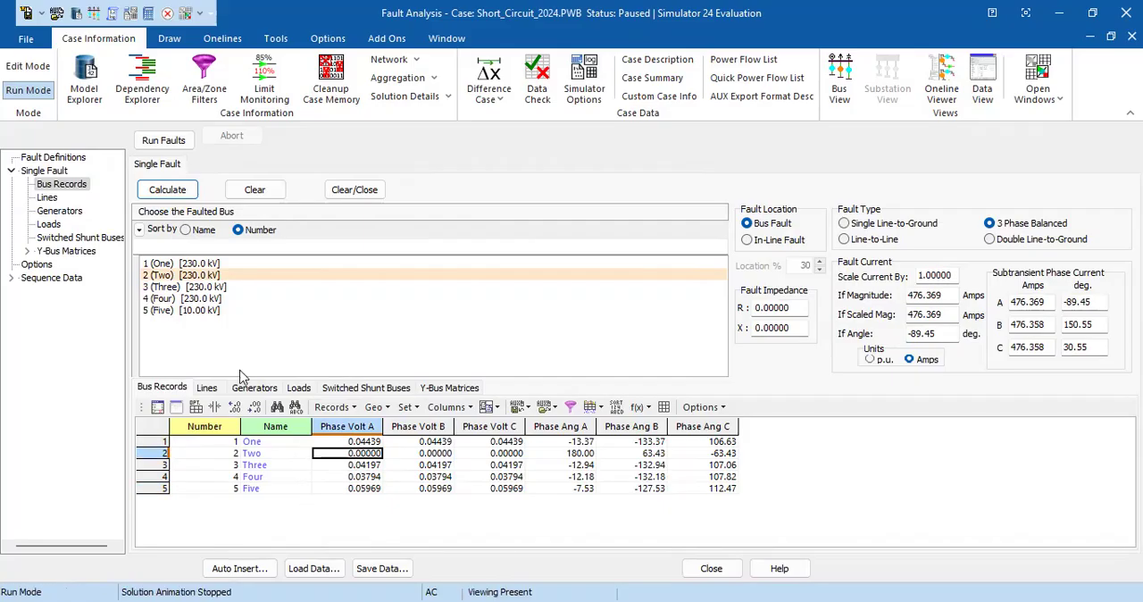
Step: Calculate the fault at bus 4 (Four) and check that bus's phase A voltage
{"action": "left_click", "coordinate": [192, 300]}
{"action": "left_click", "coordinate": [191, 189]}
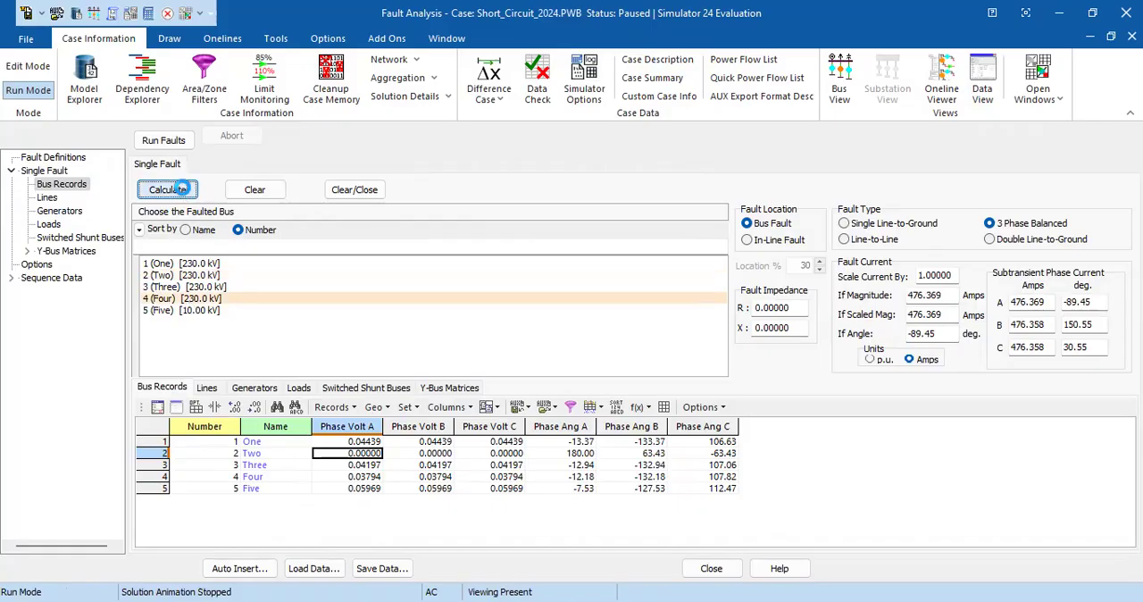
{"action": "key", "text": "Down"}
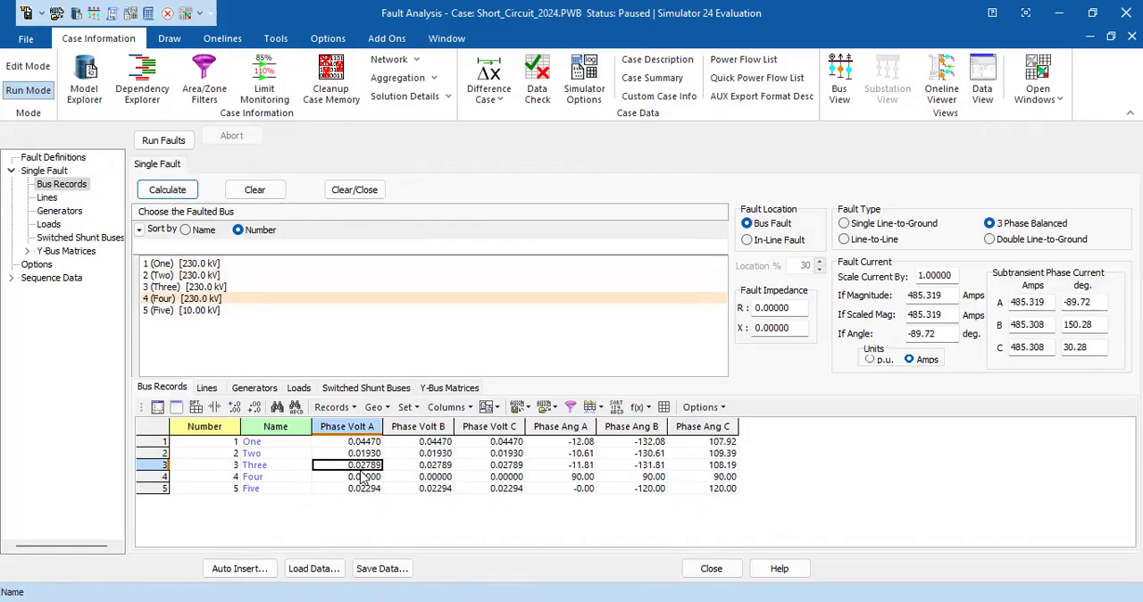
{"action": "key", "text": "Down"}
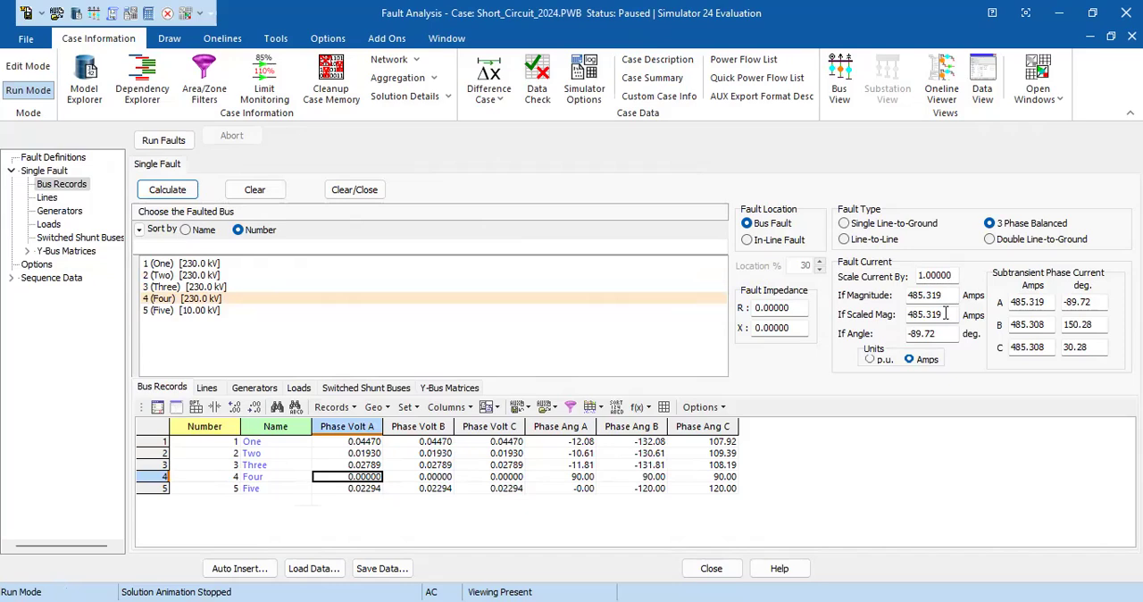
{"action": "left_click", "coordinate": [166, 265]}
{"action": "left_click", "coordinate": [170, 286]}
{"action": "left_click", "coordinate": [171, 276]}
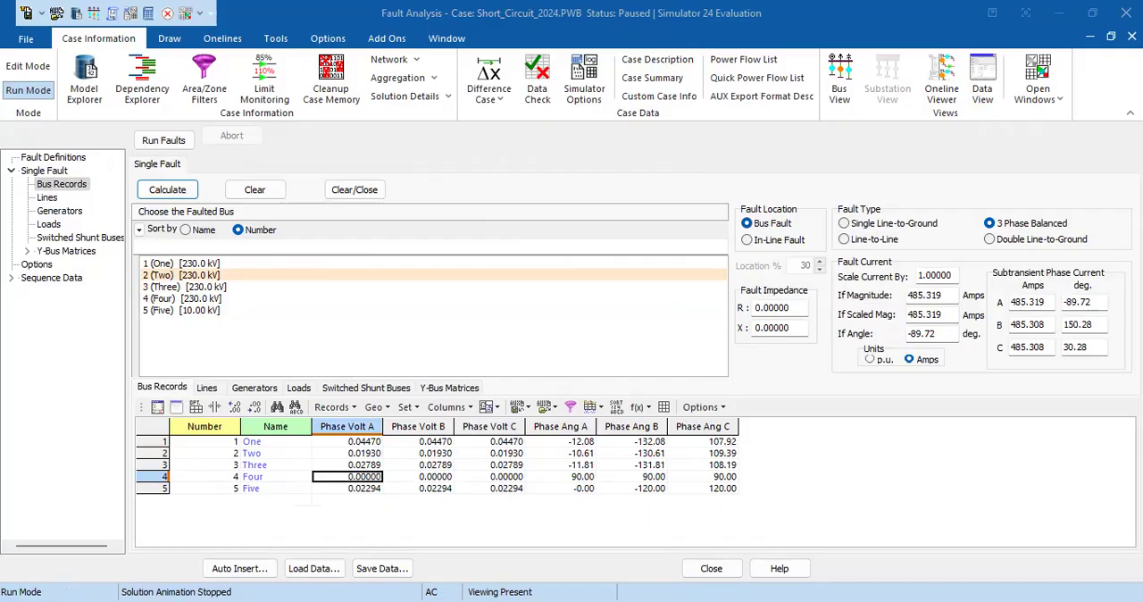
Step: Switch to the Short_Circuit_2024 one-line diagram and review the power and voltage settings of the slack generator at bus One
{"action": "left_click", "coordinate": [1042, 91]}
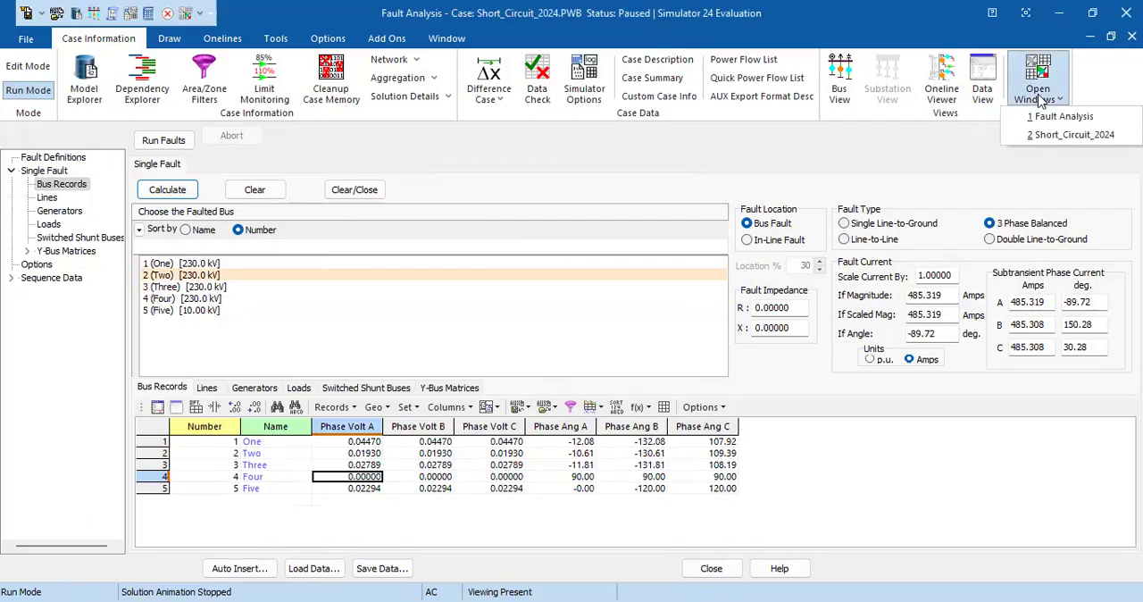
{"action": "left_click", "coordinate": [1056, 137]}
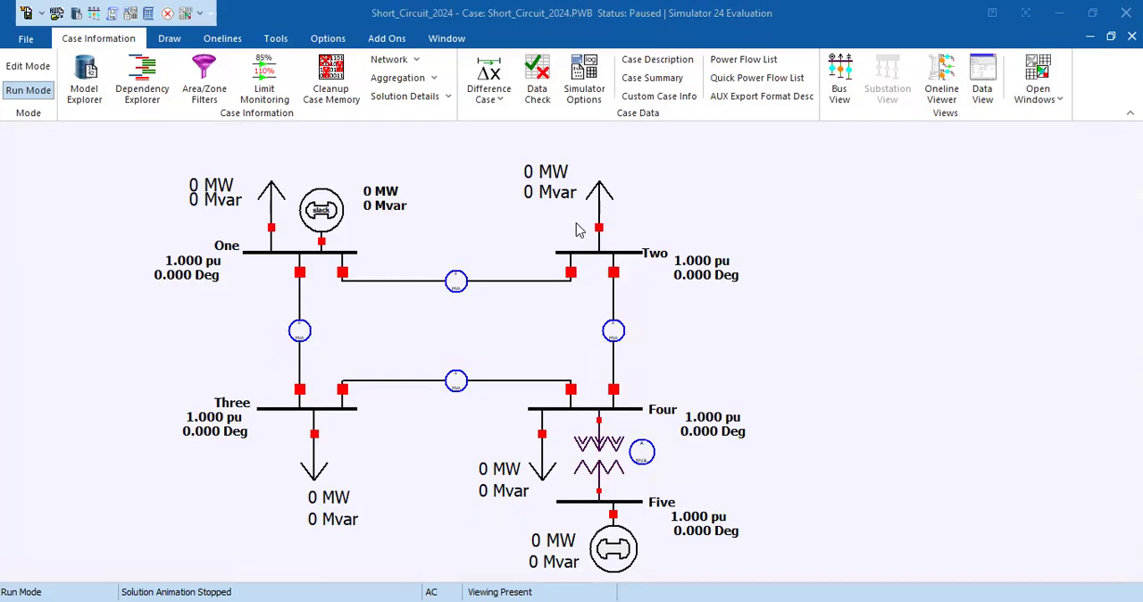
{"action": "double_click", "coordinate": [324, 213]}
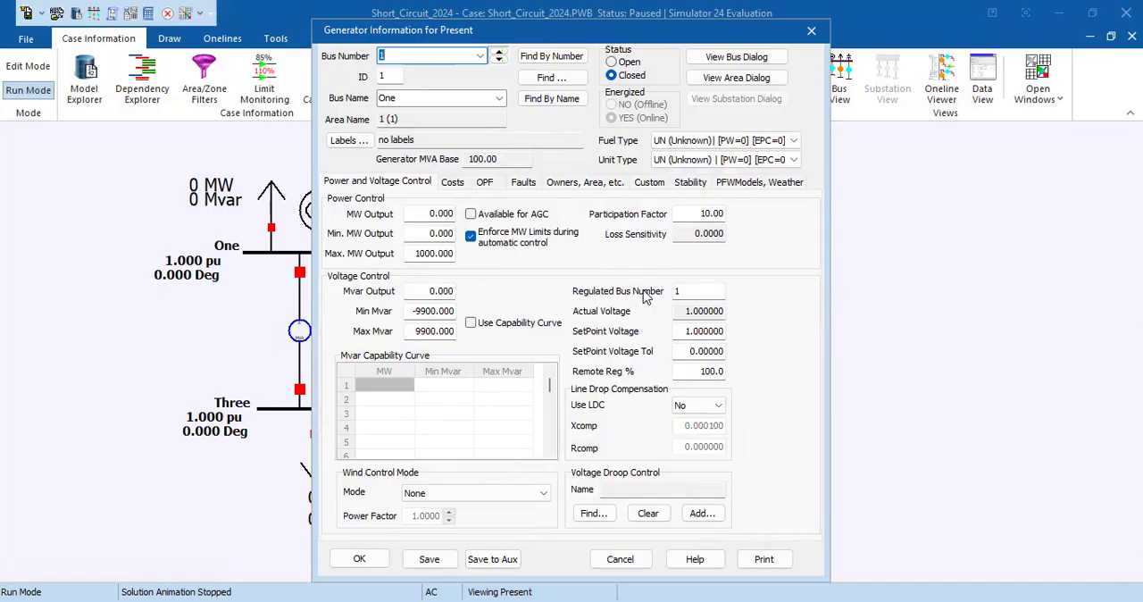
{"action": "left_click", "coordinate": [415, 254]}
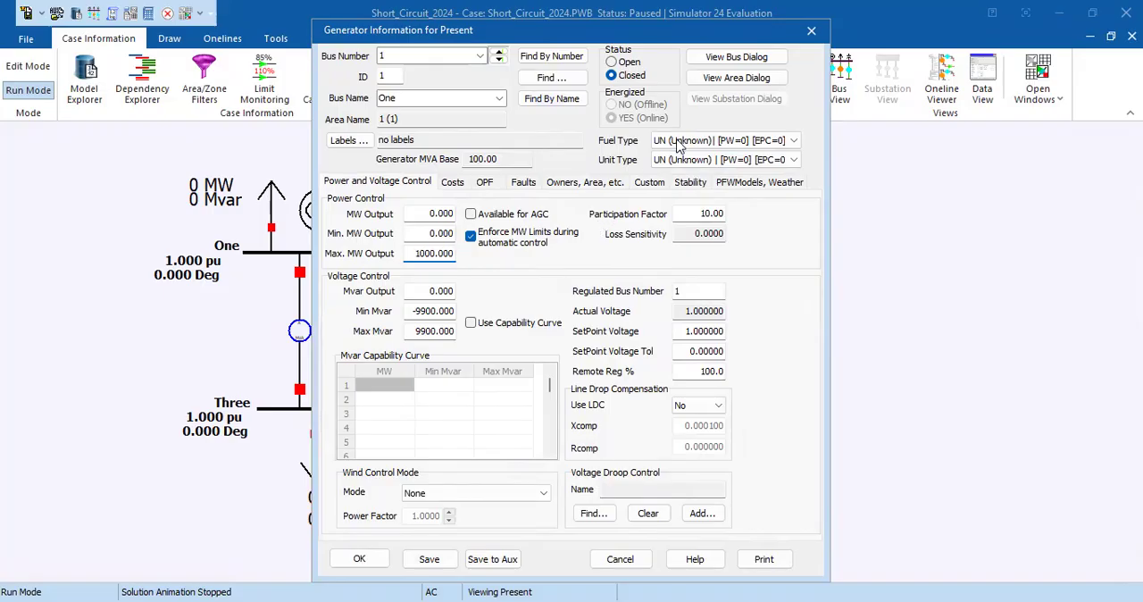
{"action": "left_click", "coordinate": [810, 30]}
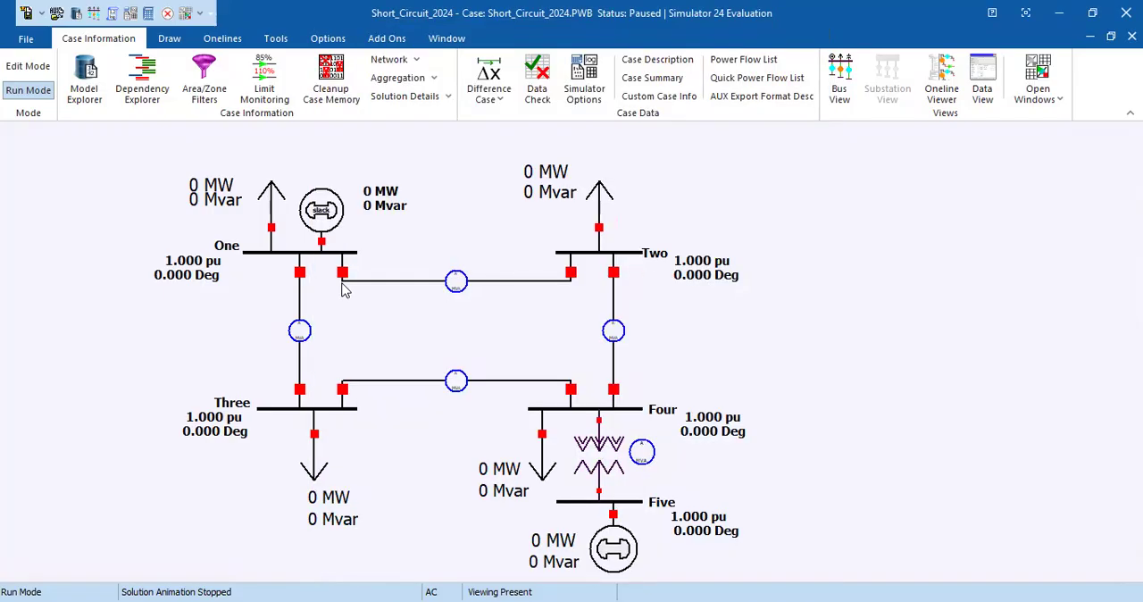
Step: Review the data of the One–Three line, the load at bus Three and the Four–Five transformer on the one-line diagram
{"action": "double_click", "coordinate": [300, 302]}
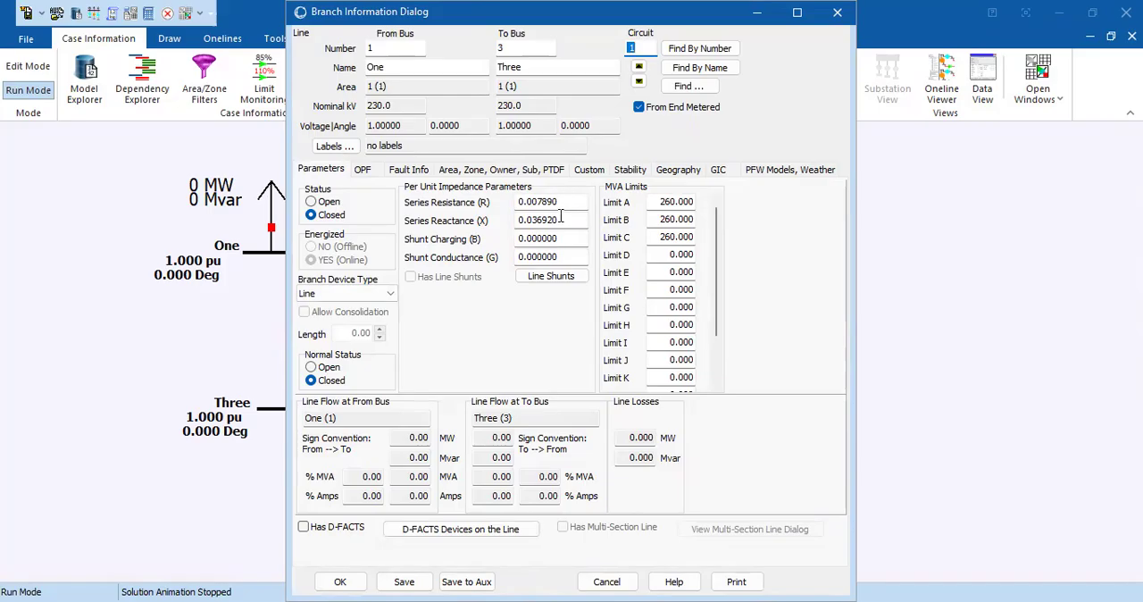
{"action": "left_click", "coordinate": [837, 12]}
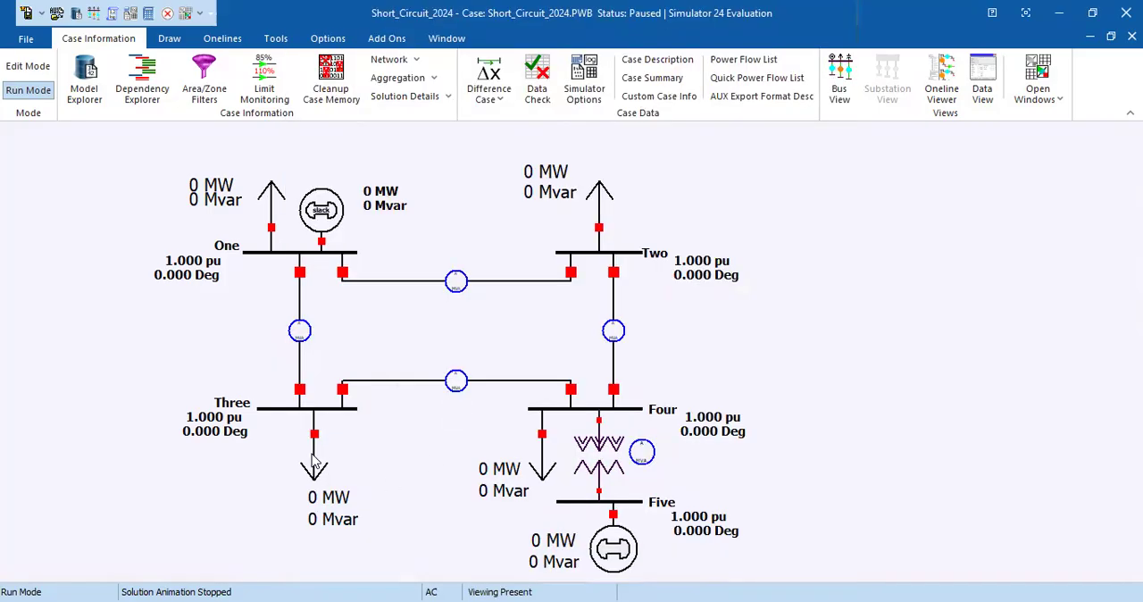
{"action": "double_click", "coordinate": [314, 460]}
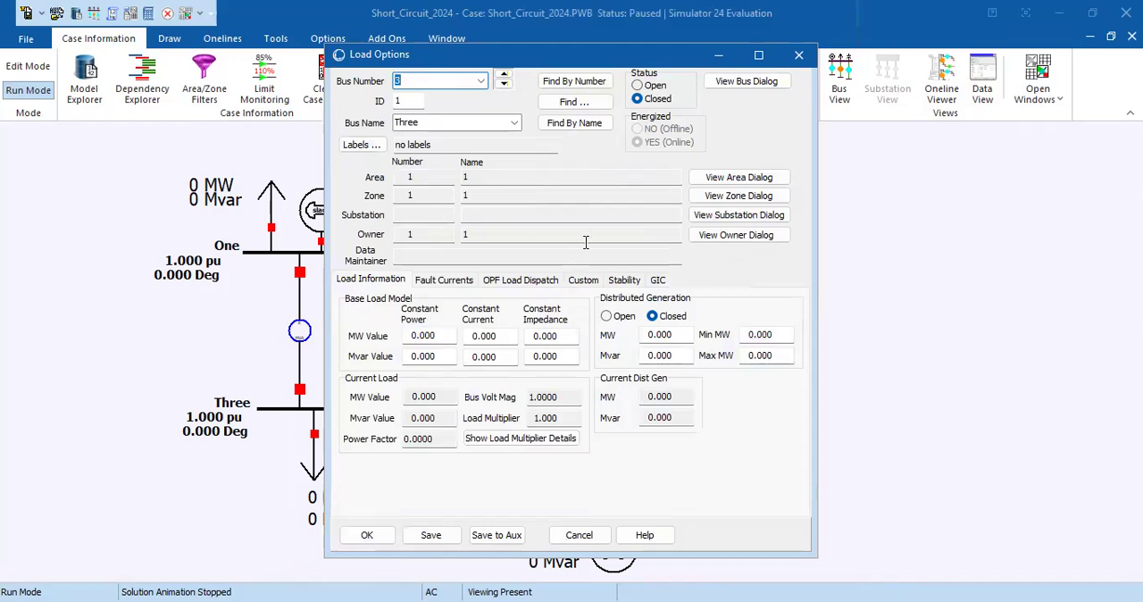
{"action": "left_click", "coordinate": [799, 58]}
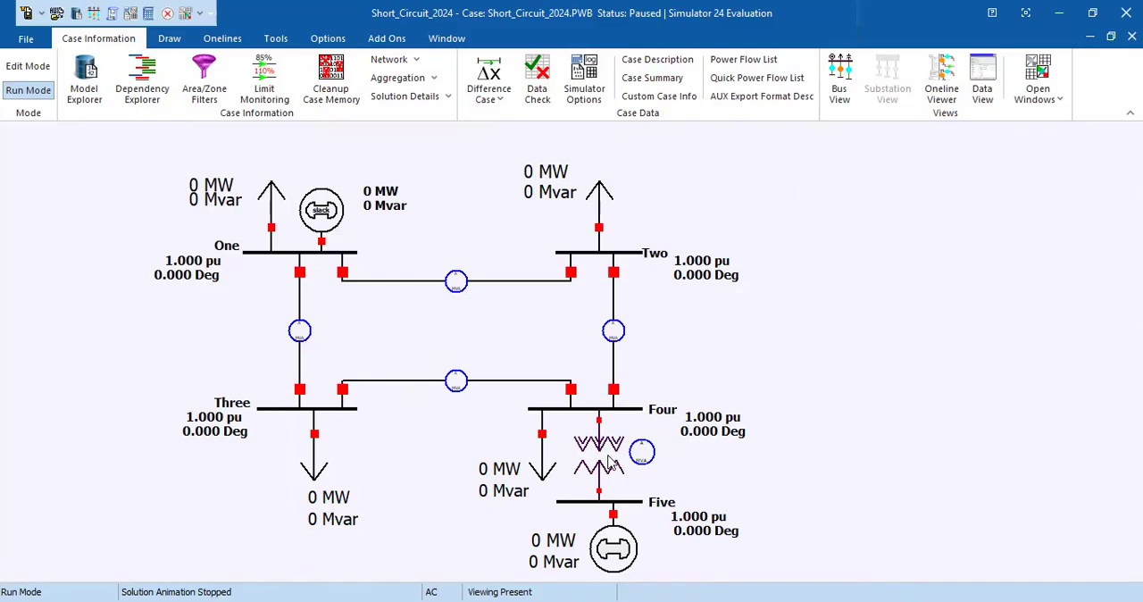
{"action": "double_click", "coordinate": [610, 462]}
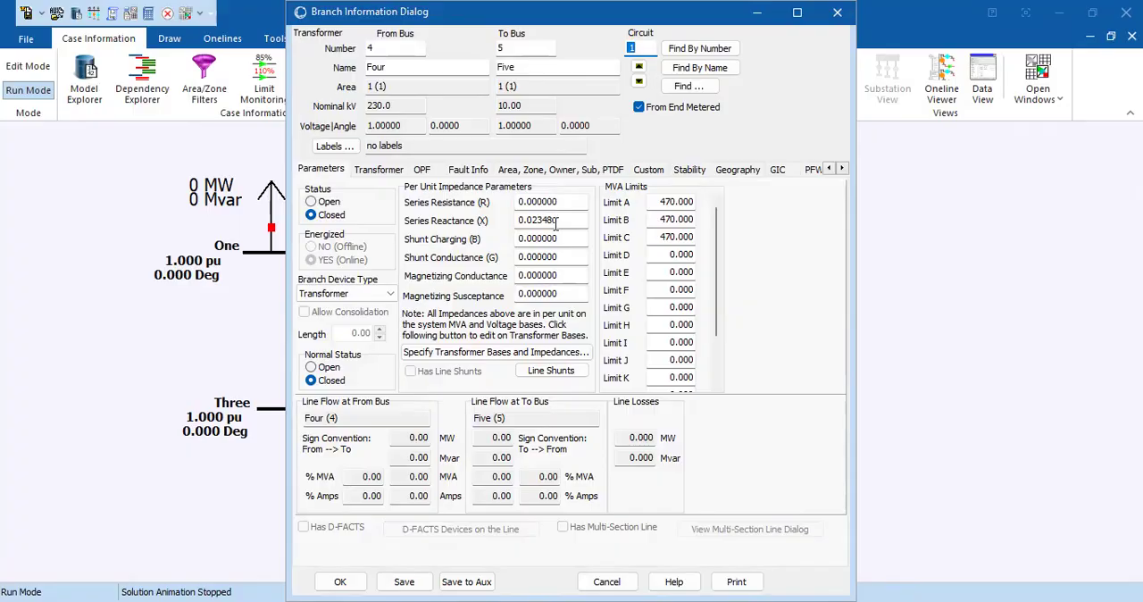
{"action": "left_click", "coordinate": [837, 12]}
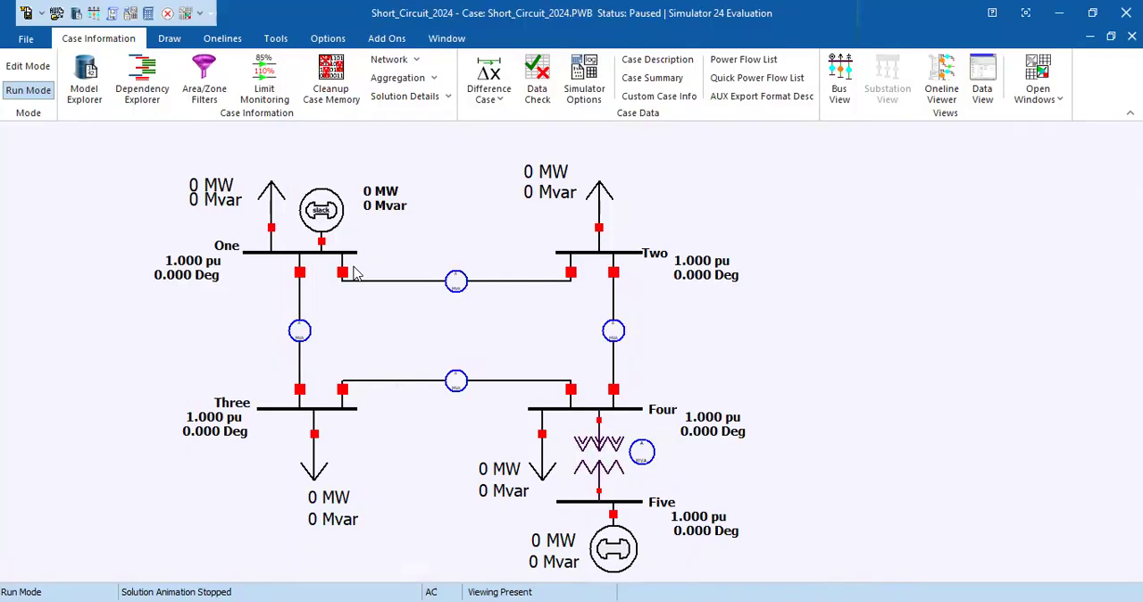
Step: Reopen fault analysis from the One–Three line, calculate a bus fault at bus 3 instead, and check its phase A voltage and angle
{"action": "right_click", "coordinate": [301, 308]}
{"action": "left_click", "coordinate": [330, 450]}
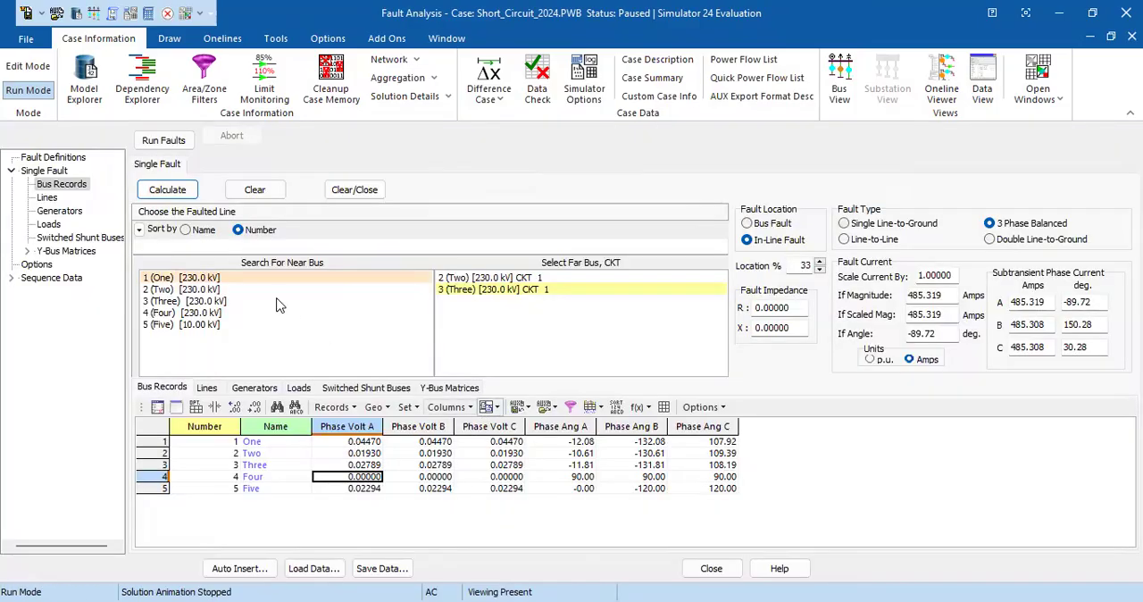
{"action": "left_click", "coordinate": [747, 223]}
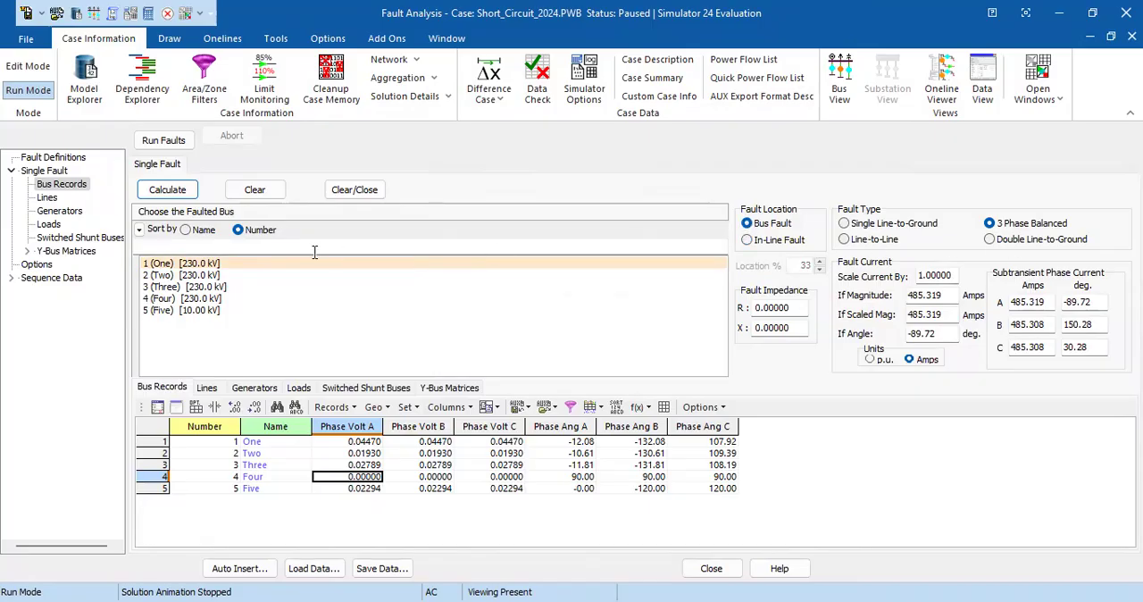
{"action": "left_click", "coordinate": [210, 286]}
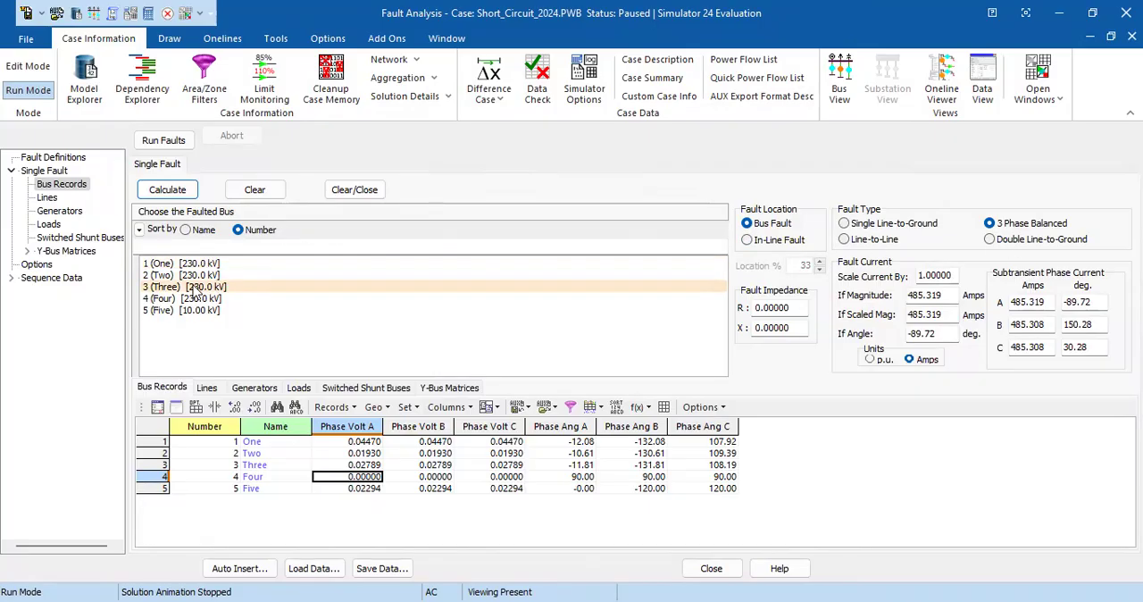
{"action": "left_click", "coordinate": [168, 189]}
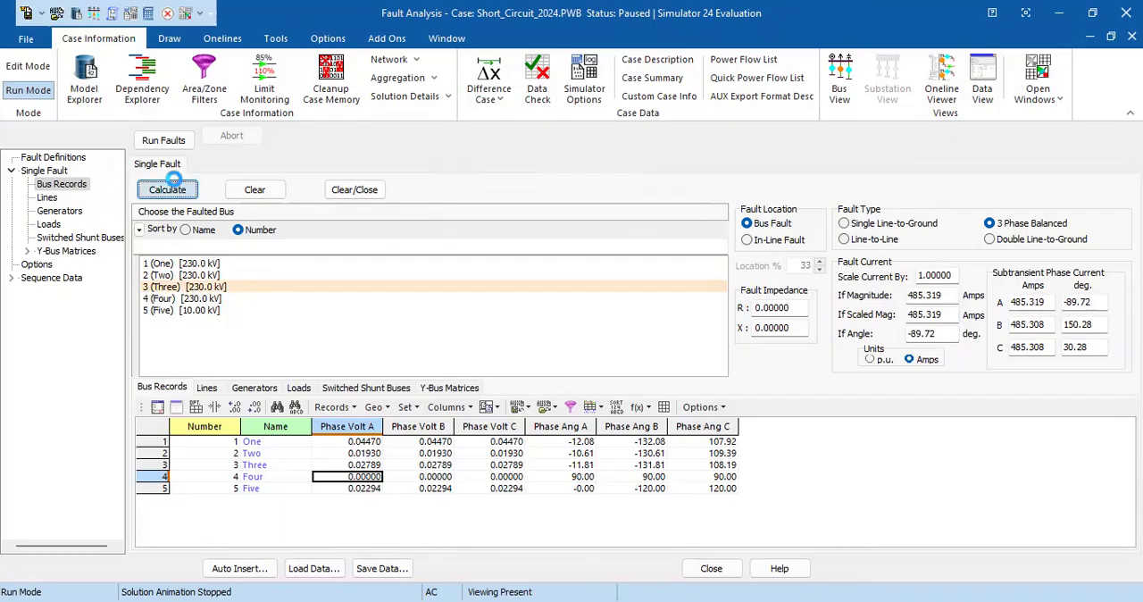
{"action": "left_click", "coordinate": [349, 468]}
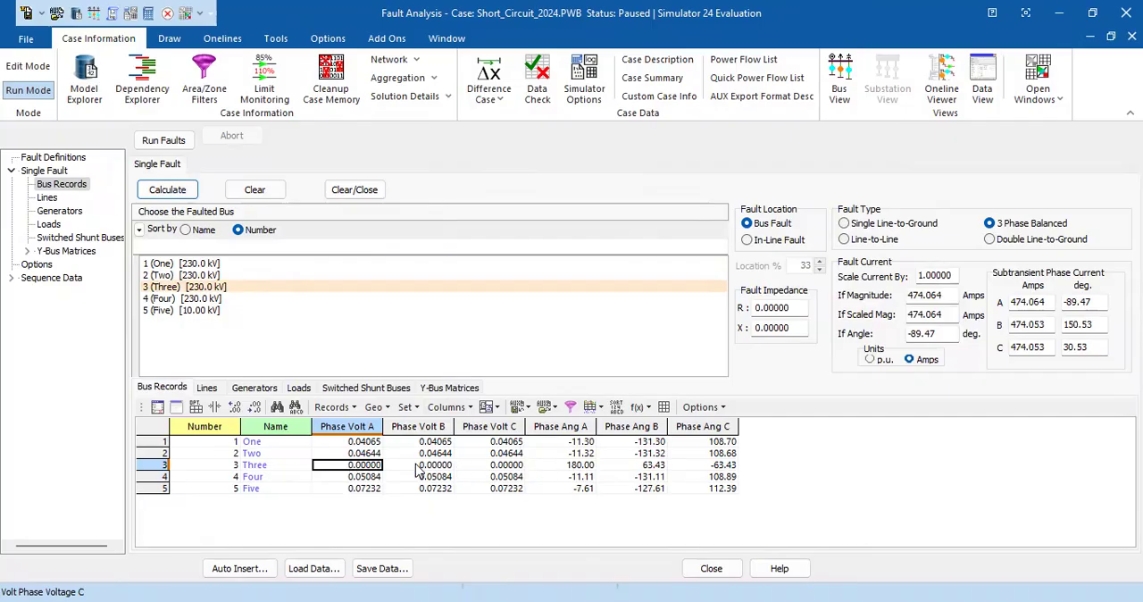
{"action": "left_click", "coordinate": [566, 464]}
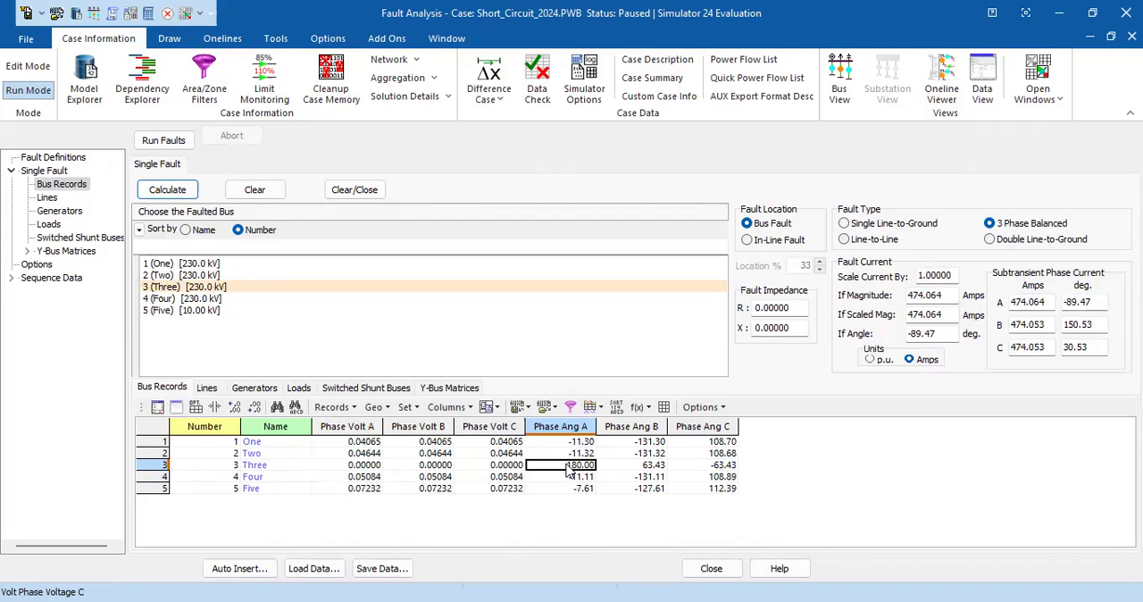